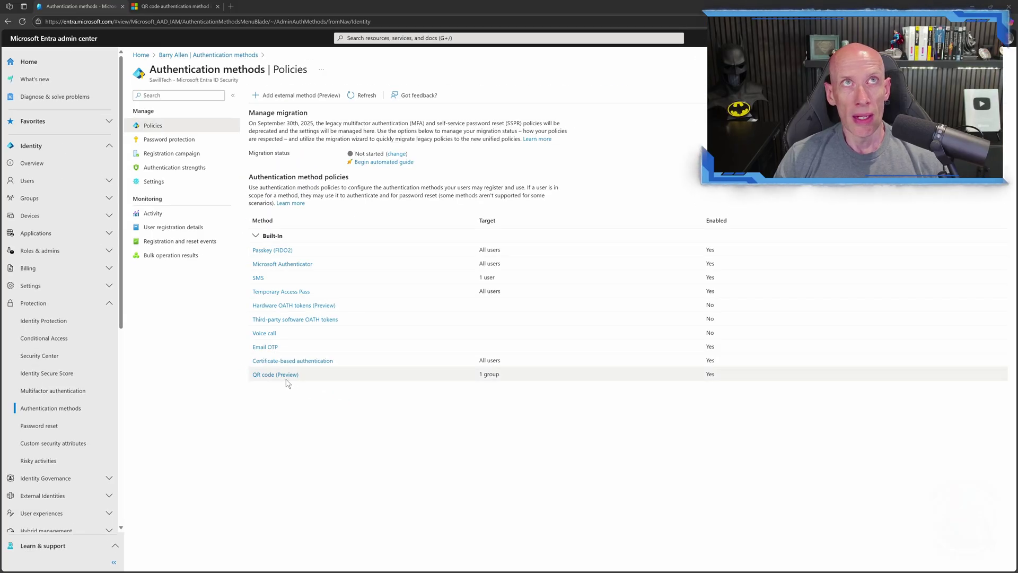
- Open the QR code (Preview) method's Configure tab and leave PIN length at 8
click(277, 375)
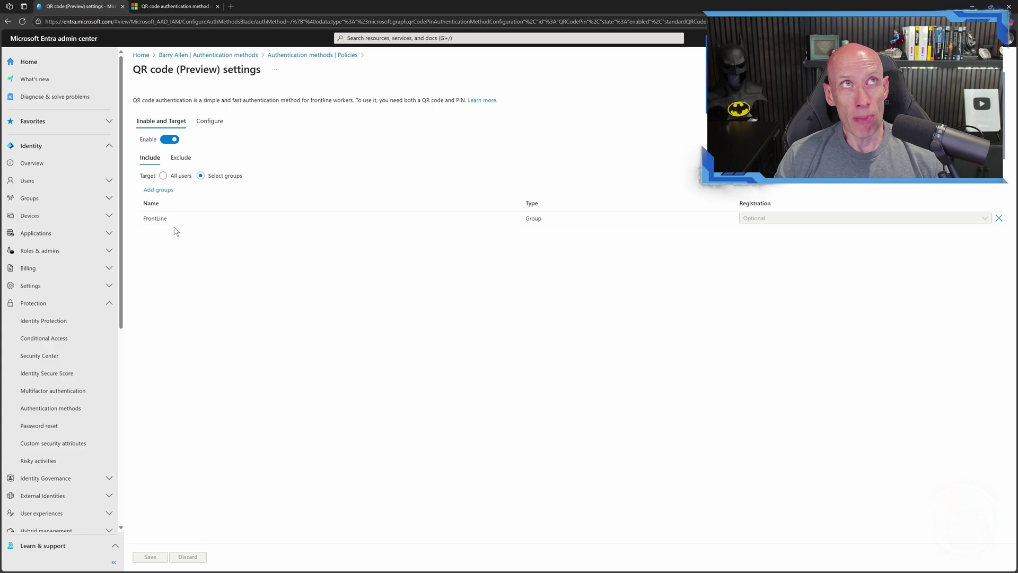
click(210, 122)
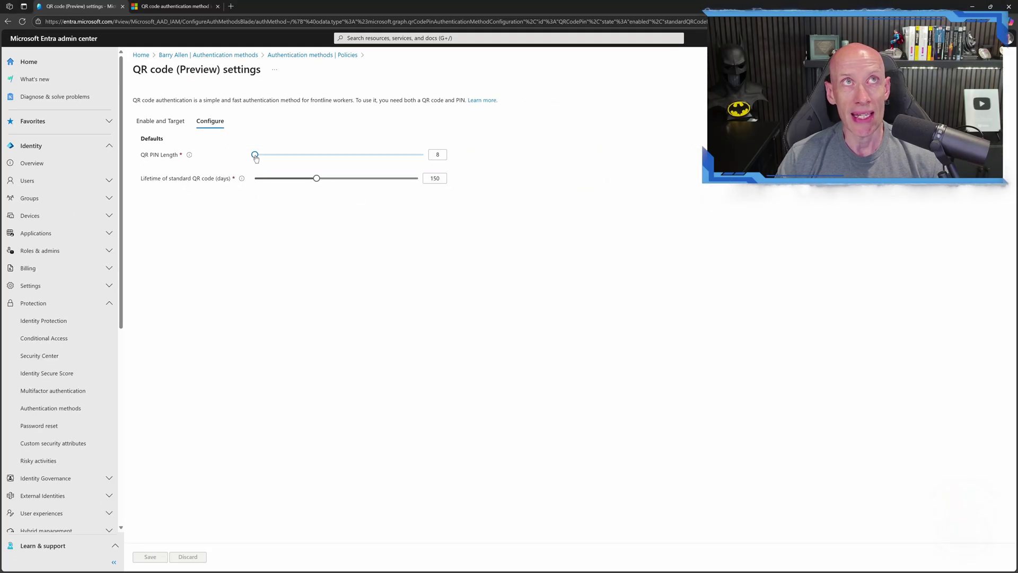
mouse_move(256, 158)
mouse_down()
mouse_move(428, 157)
mouse_move(257, 160)
mouse_up()
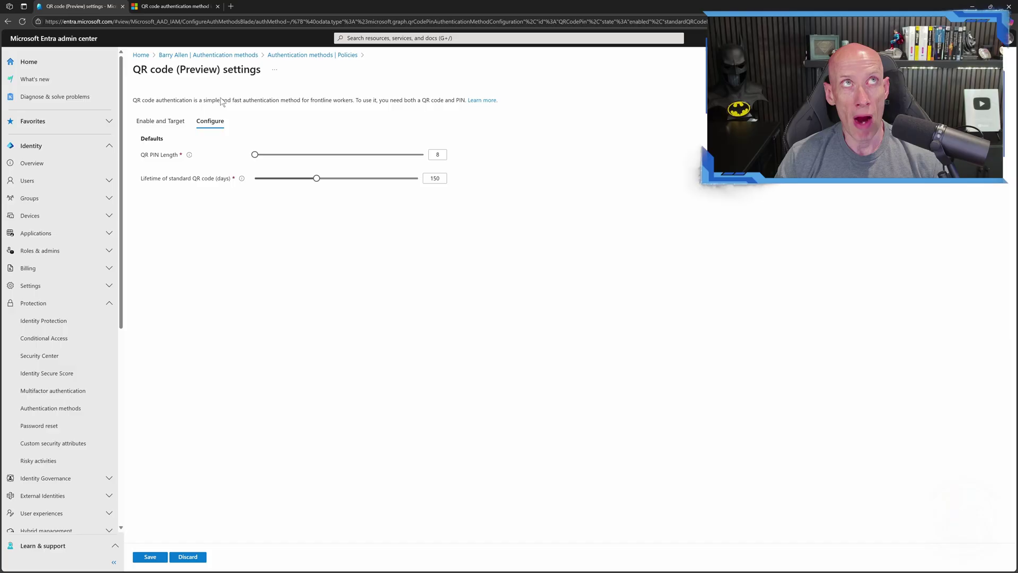
- Switch to the Microsoft Learn QR code authentication article
click(170, 8)
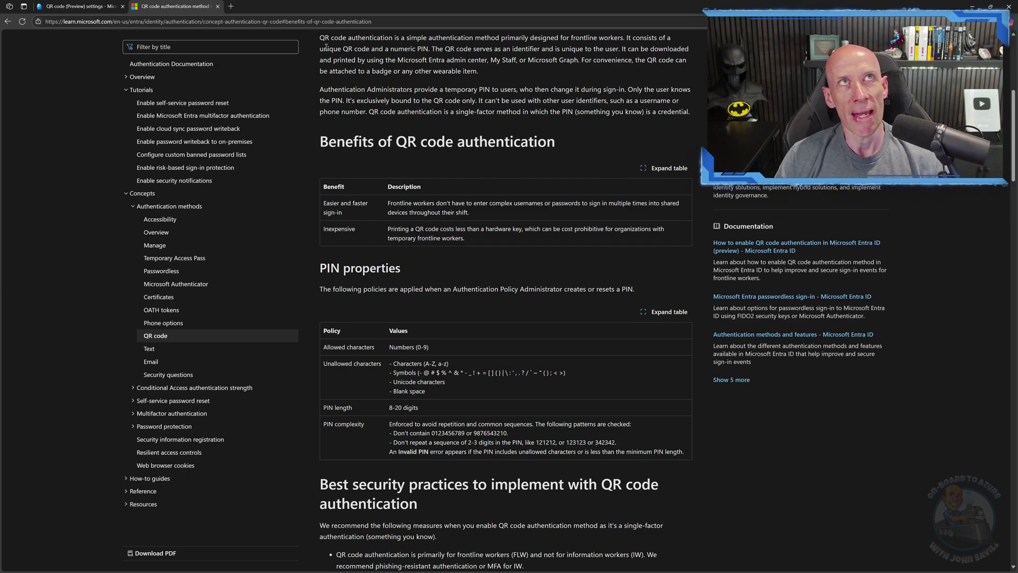
- Back in Entra, try longer QR code lifetimes, then discard to keep 150 days
mouse_move(97, 10)
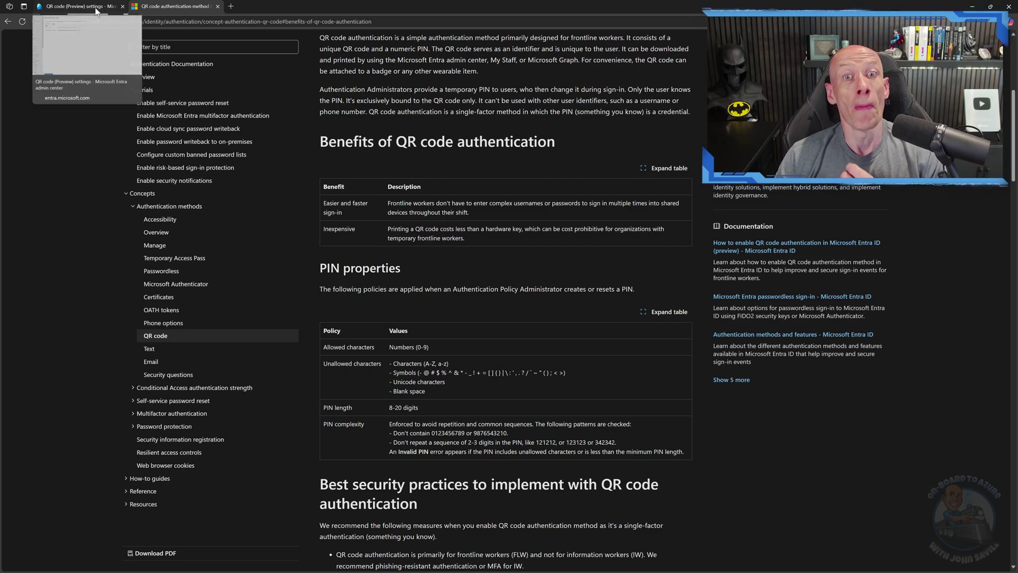
click(77, 10)
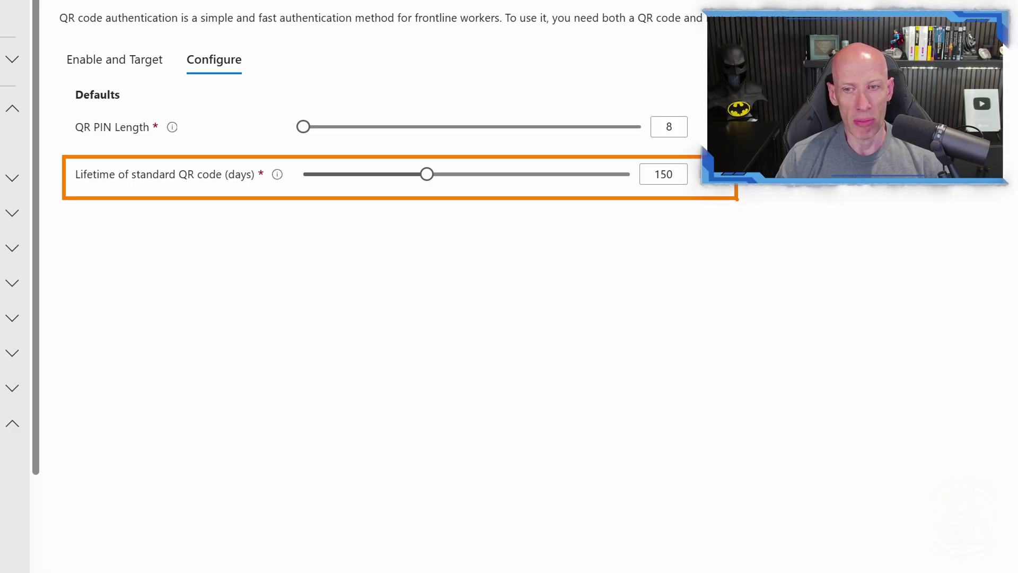
drag(429, 179, 328, 186)
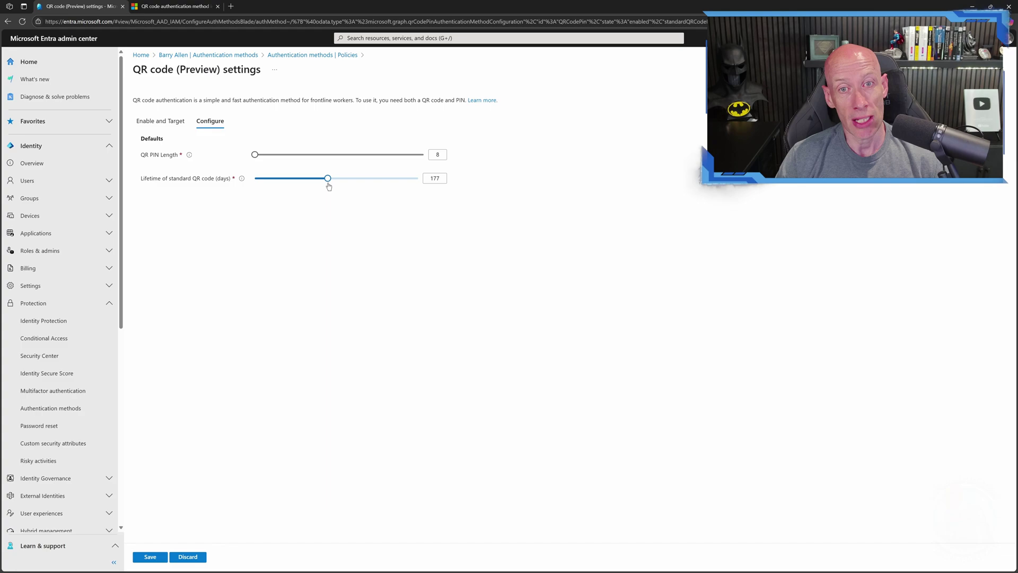
drag(329, 183, 319, 189)
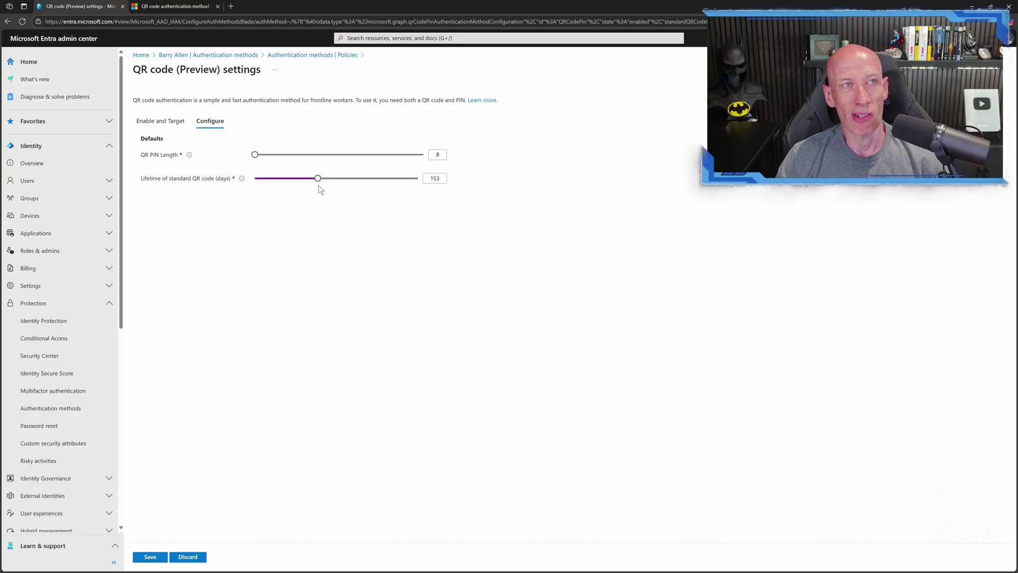
click(199, 558)
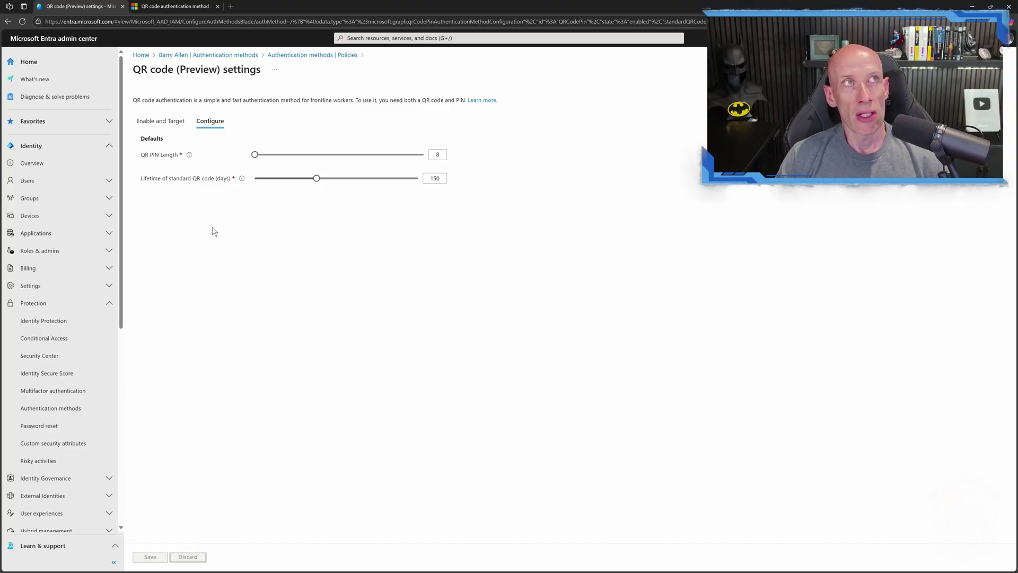
- Open the demo user's Authentication methods page from the All users list
click(110, 182)
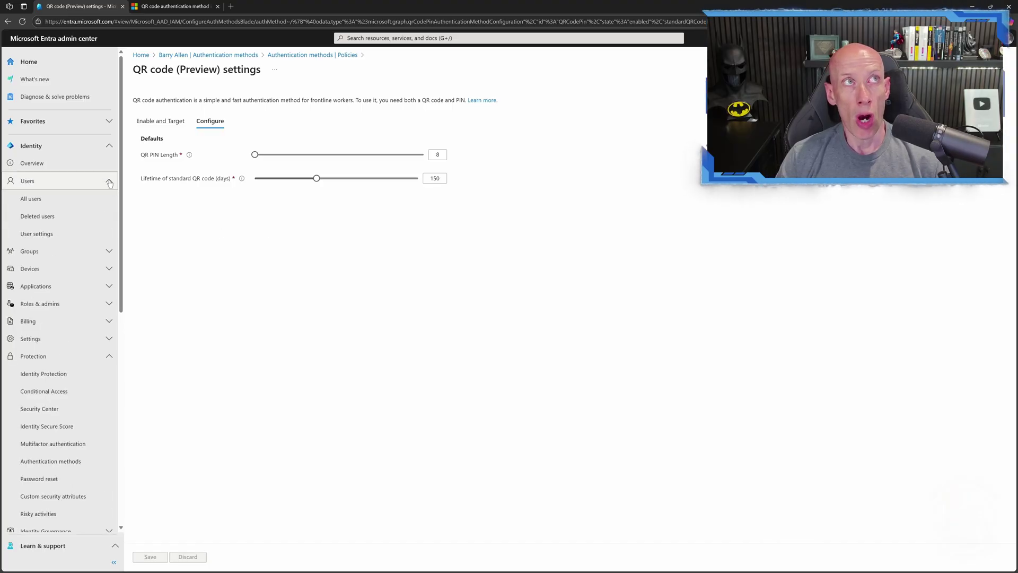
click(68, 198)
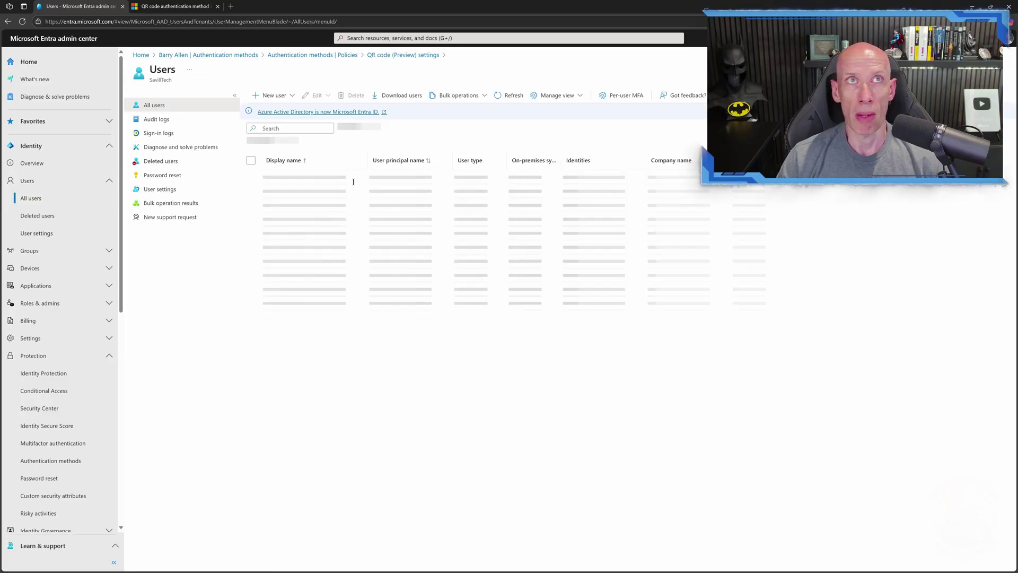
click(298, 256)
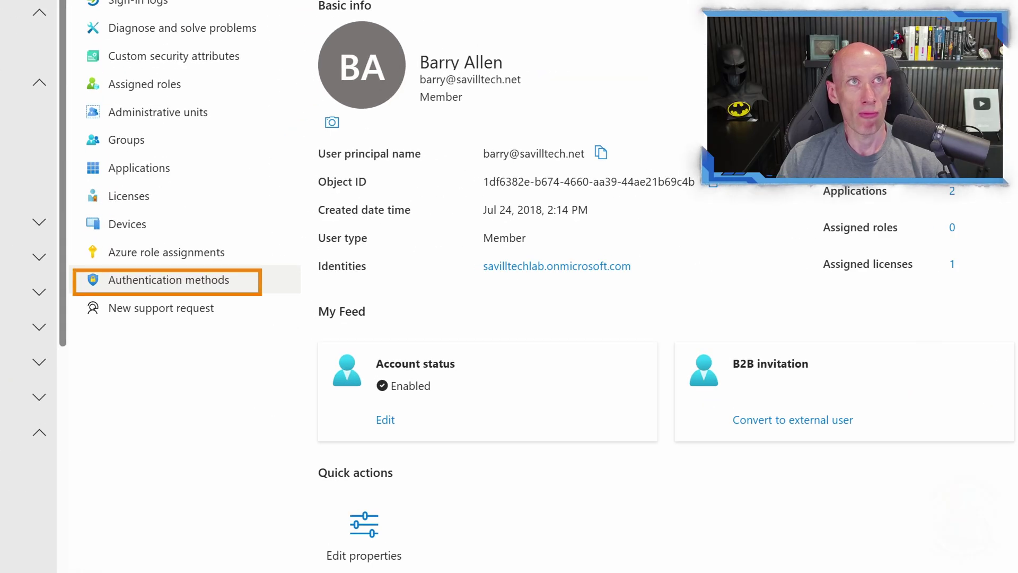
click(168, 279)
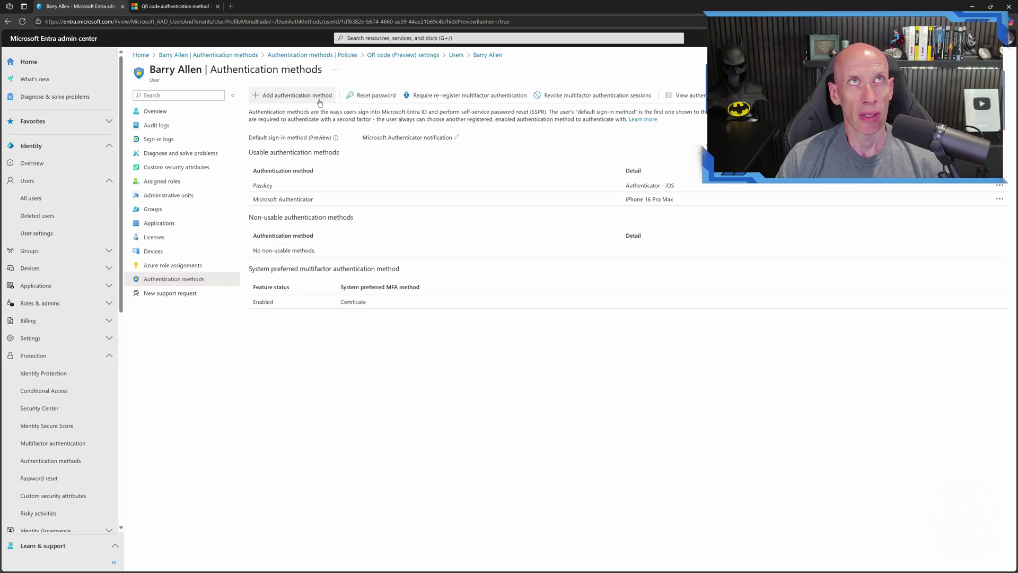
- Add a QR code (Preview) method for the user, activated now, with a generated PIN copied
click(318, 101)
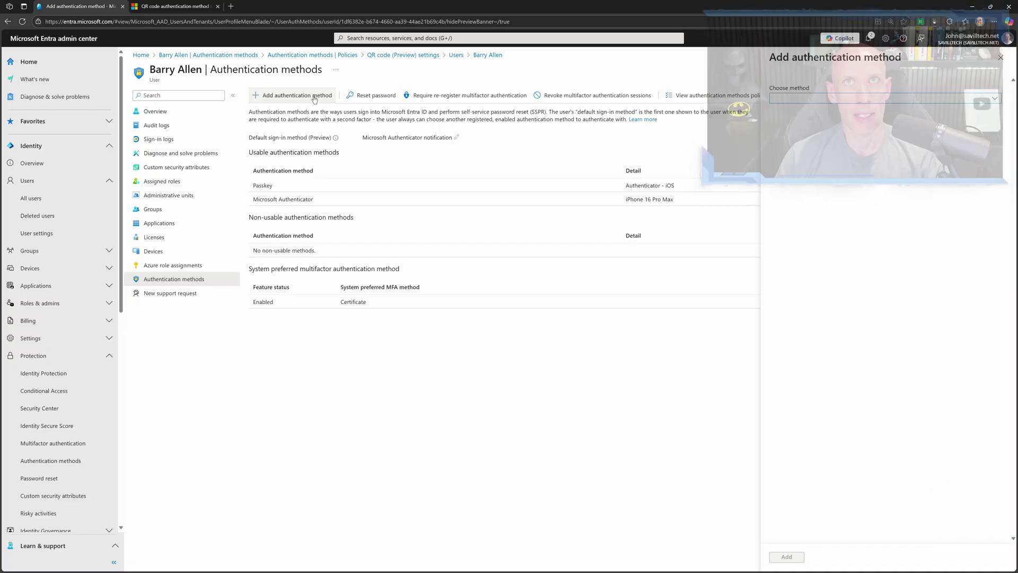
click(949, 98)
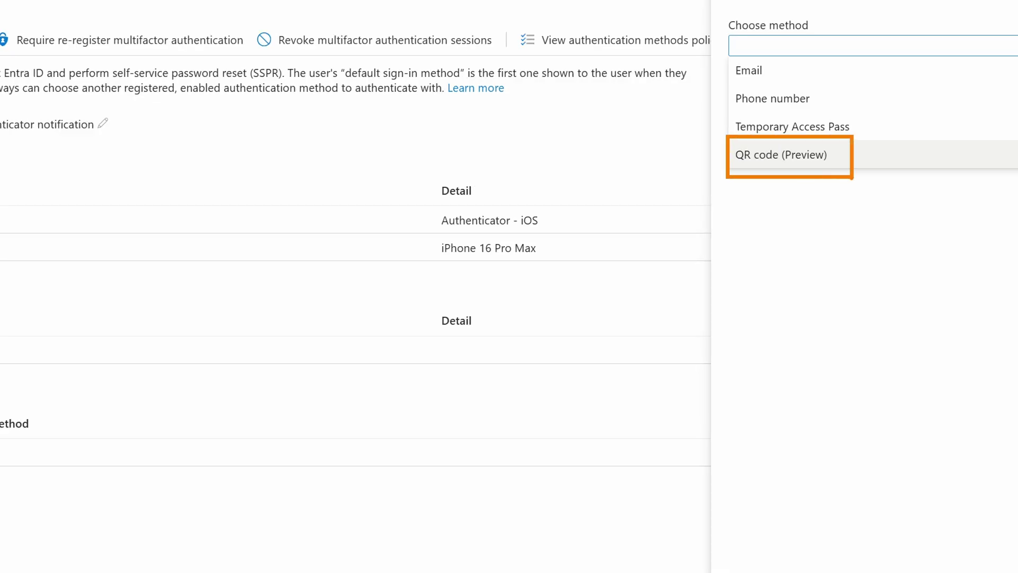
click(812, 156)
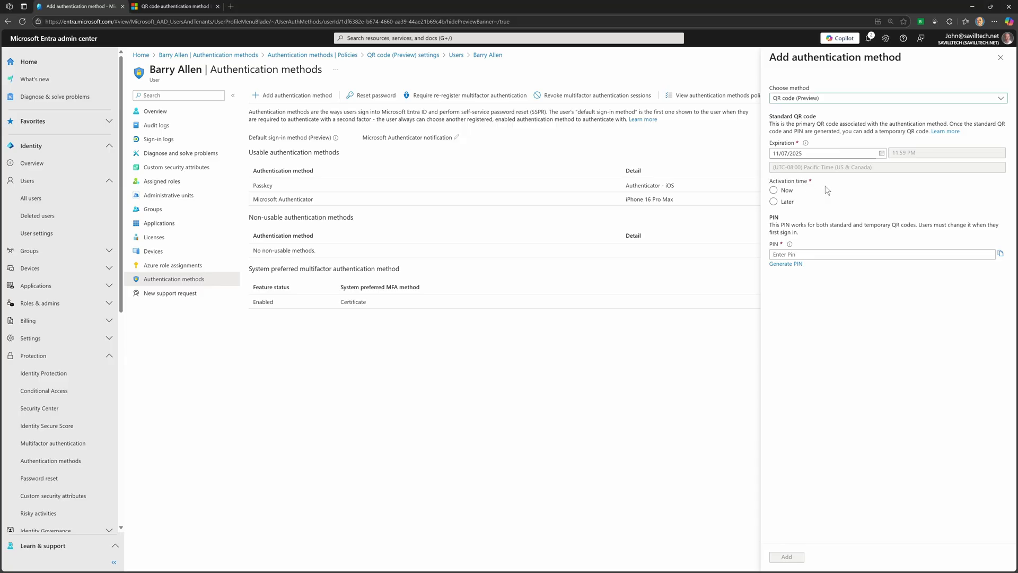
click(622, 222)
click(786, 263)
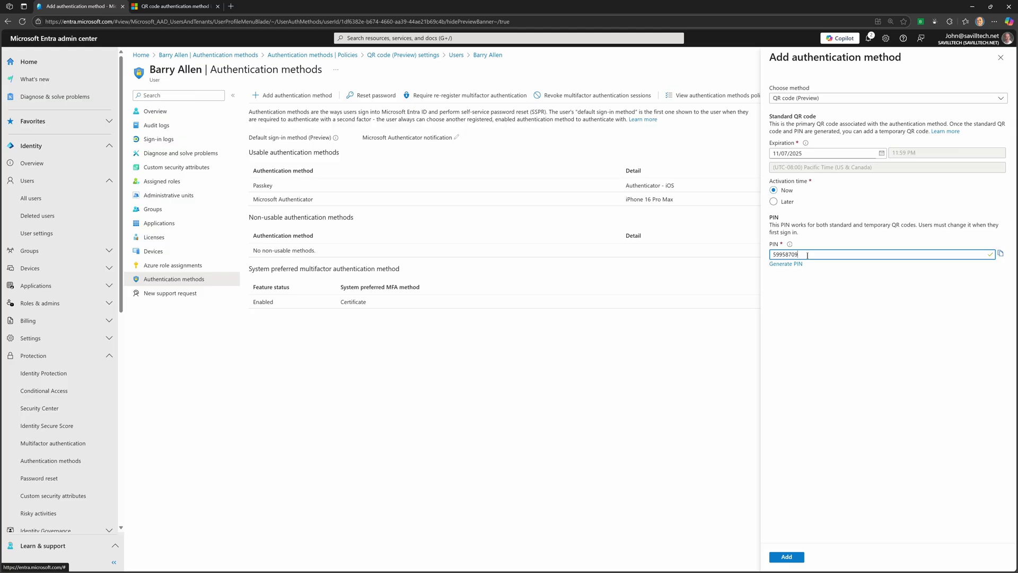
drag(799, 254, 765, 257)
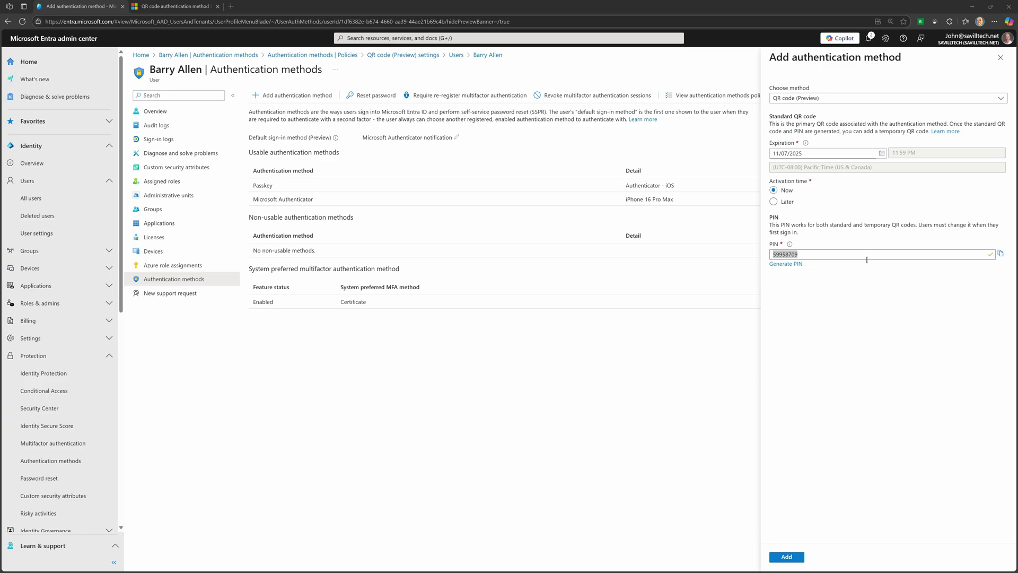
click(796, 557)
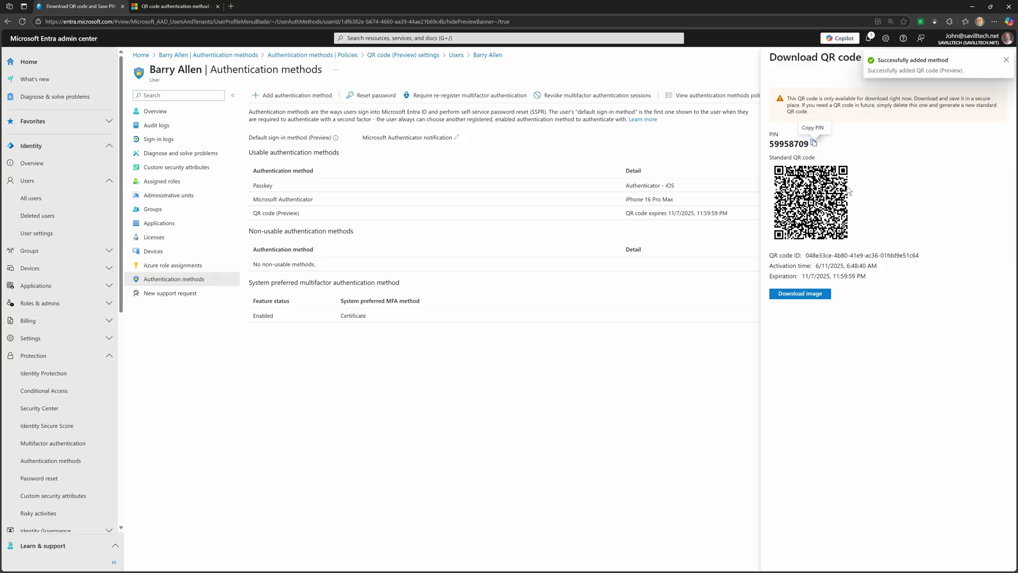
- Download the user's QR code image, then bring up the QR code method's Edit/Delete options
click(811, 298)
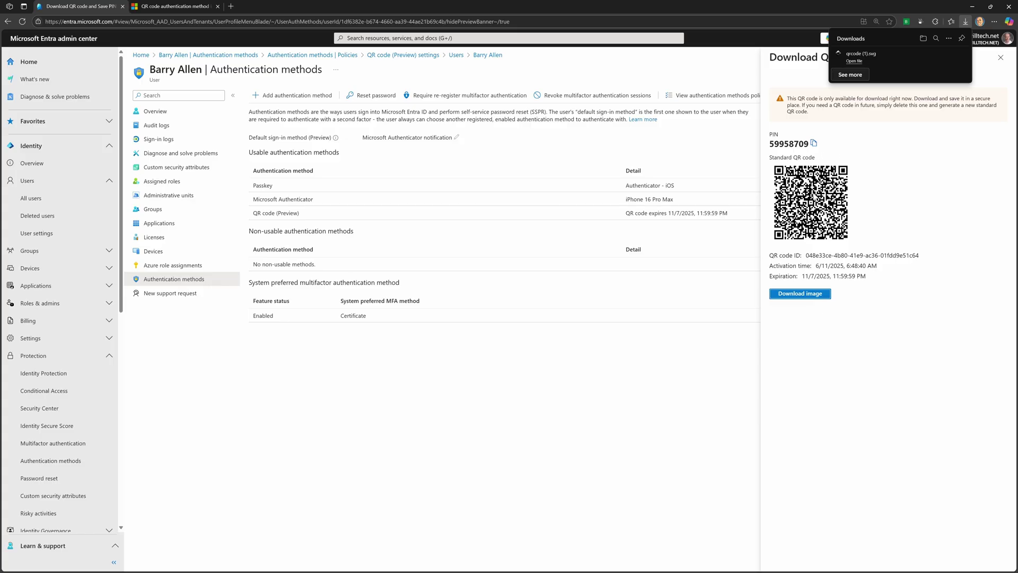
mouse_move(907, 65)
mouse_move(952, 57)
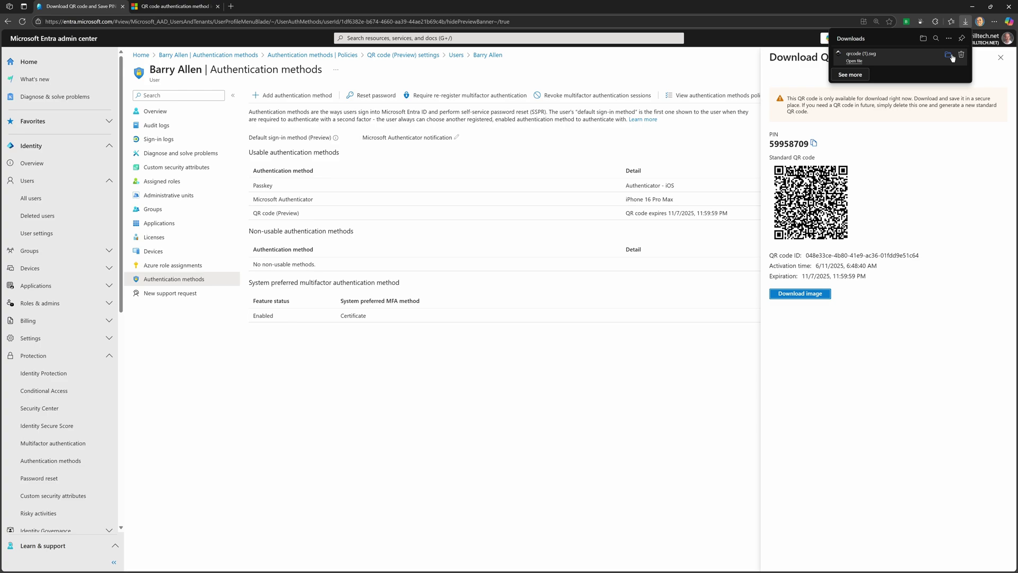
click(1001, 60)
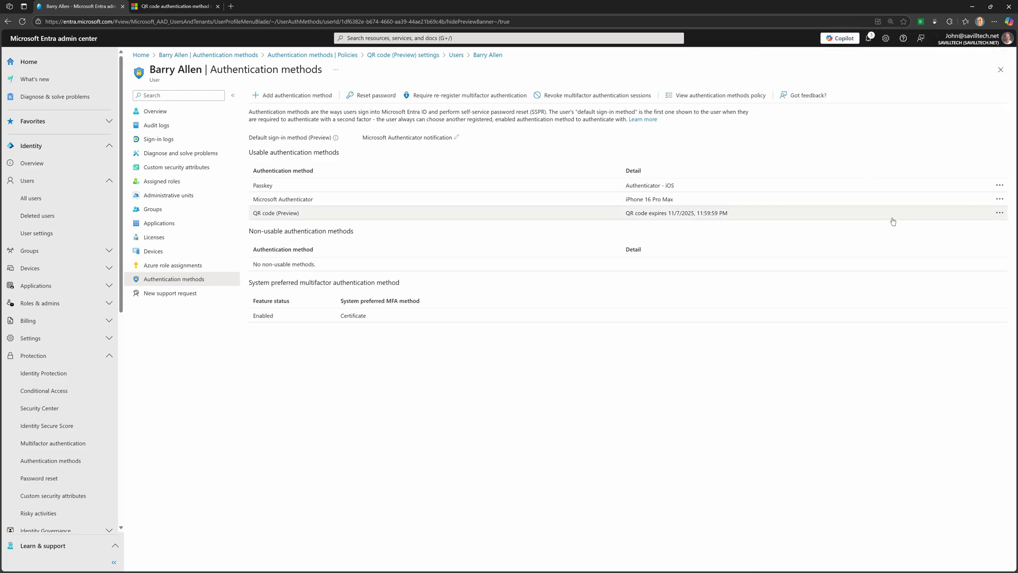
click(999, 212)
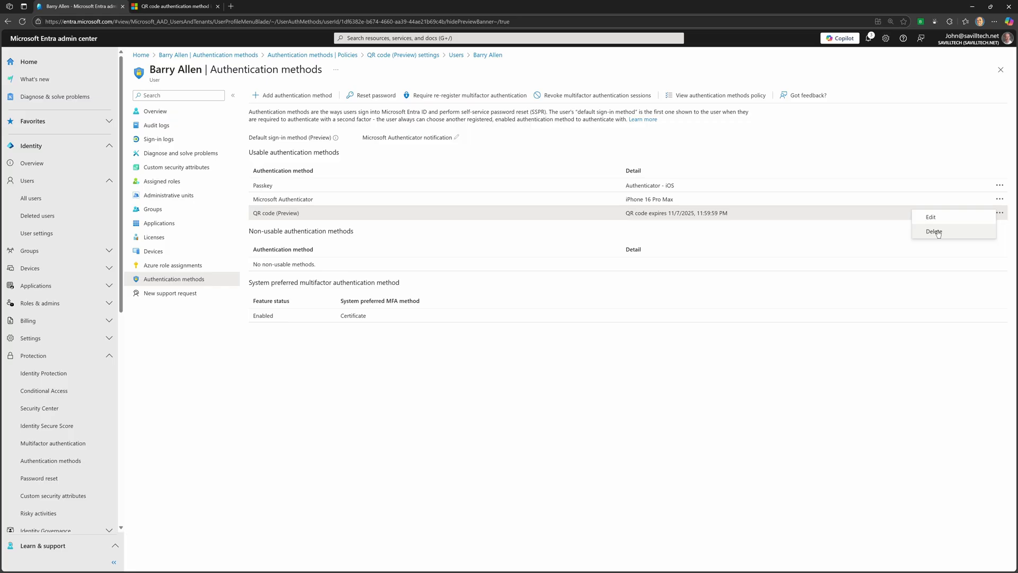
- Dismiss the method options and, on the iPad, choose Sign in to an organization
click(825, 352)
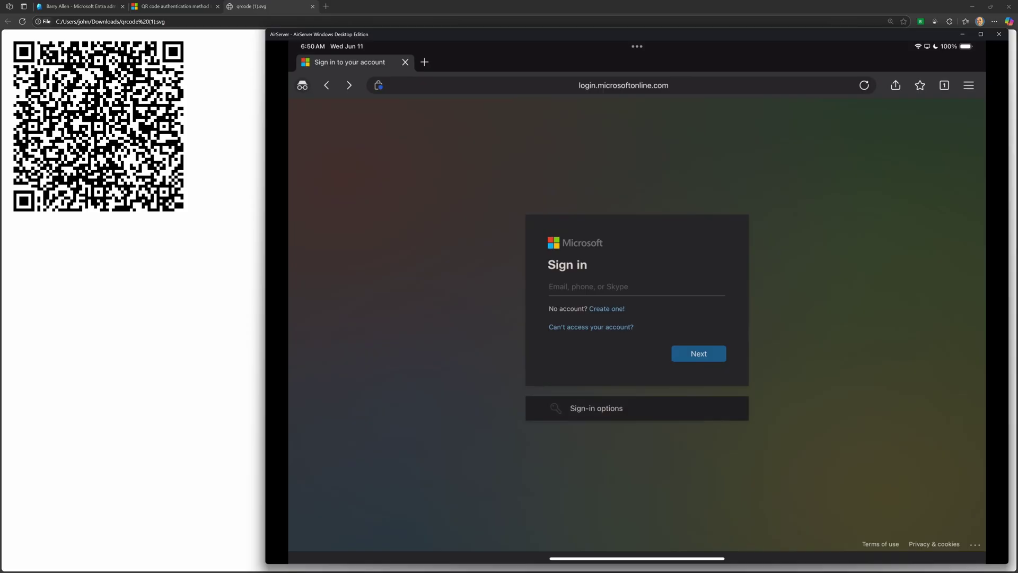
click(596, 408)
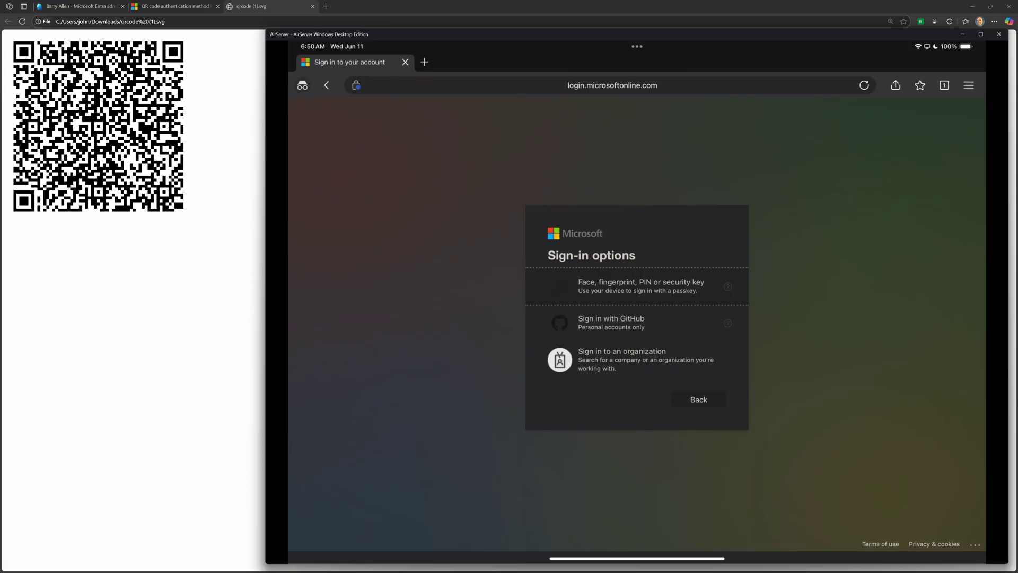
click(622, 355)
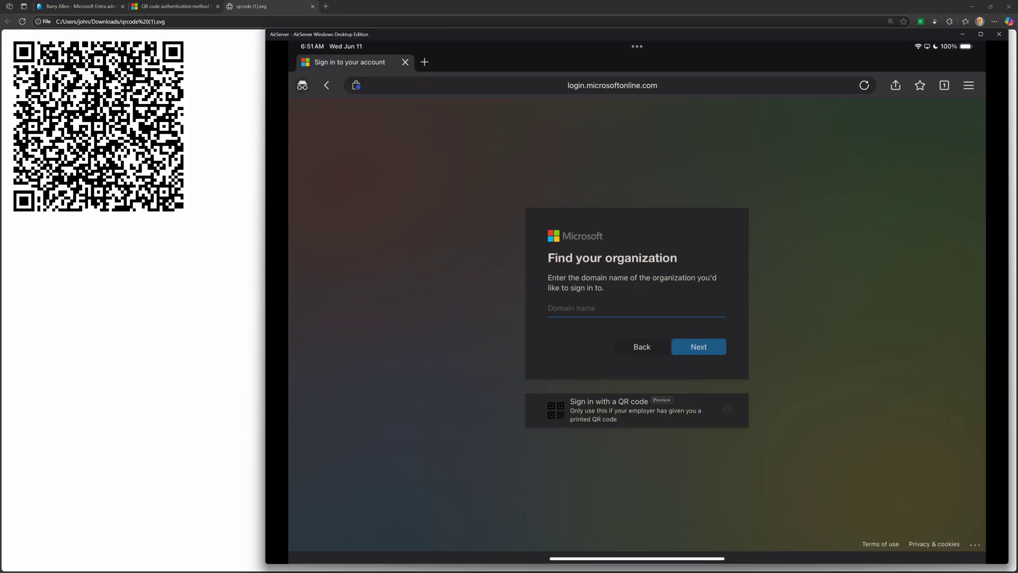
- Sign in on the iPad with the QR code, allowing the camera, and enter the temporary PIN
click(610, 409)
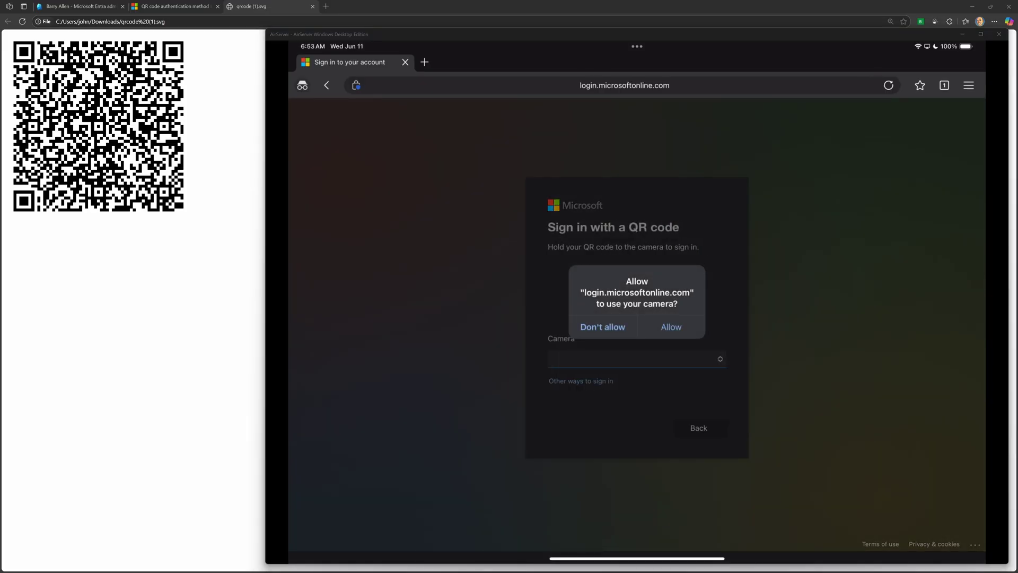
click(670, 326)
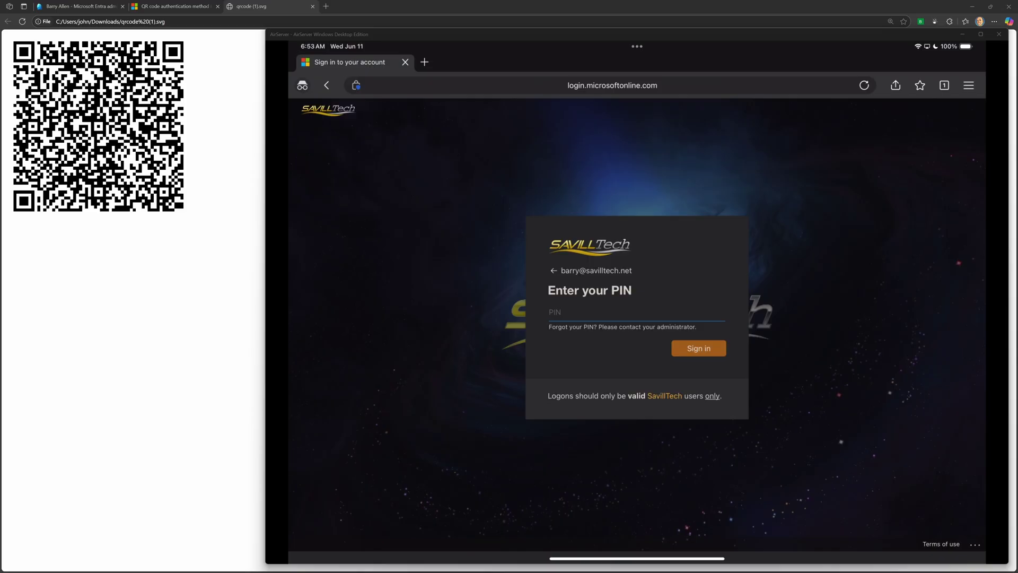
click(610, 312)
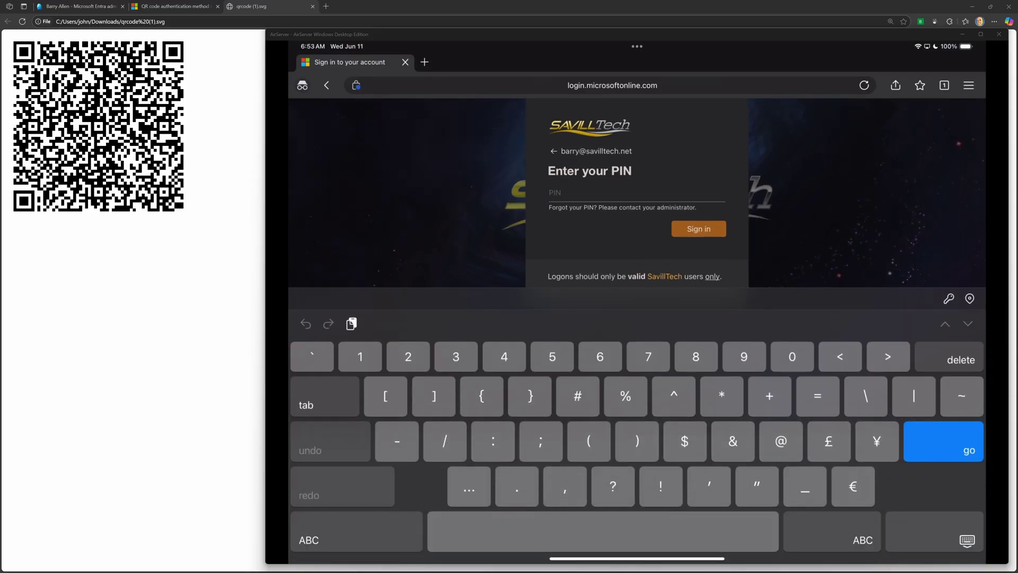
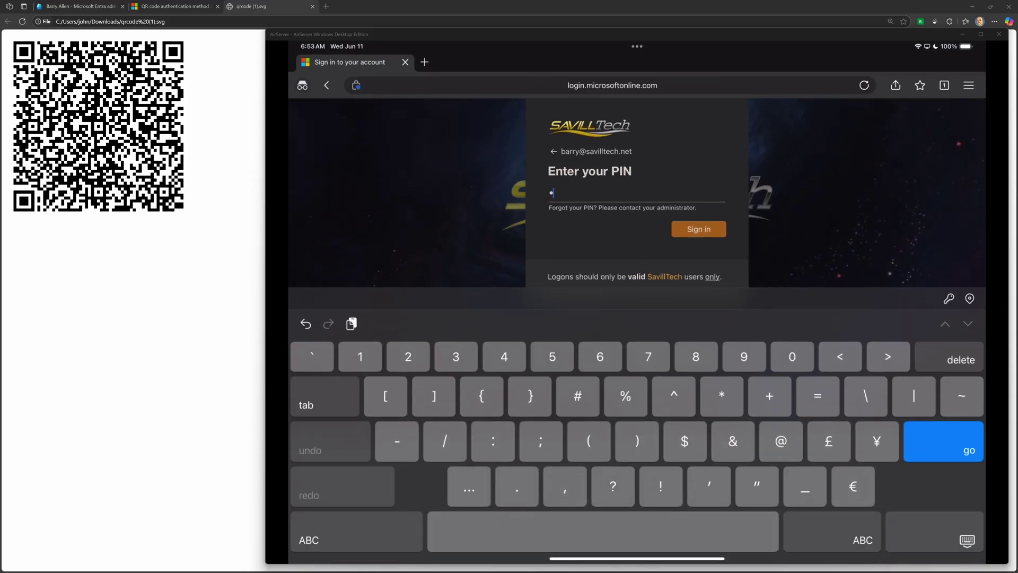
- Submit the temporary PIN, replace it with a new confirmed PIN, and stay signed in
key(Return)
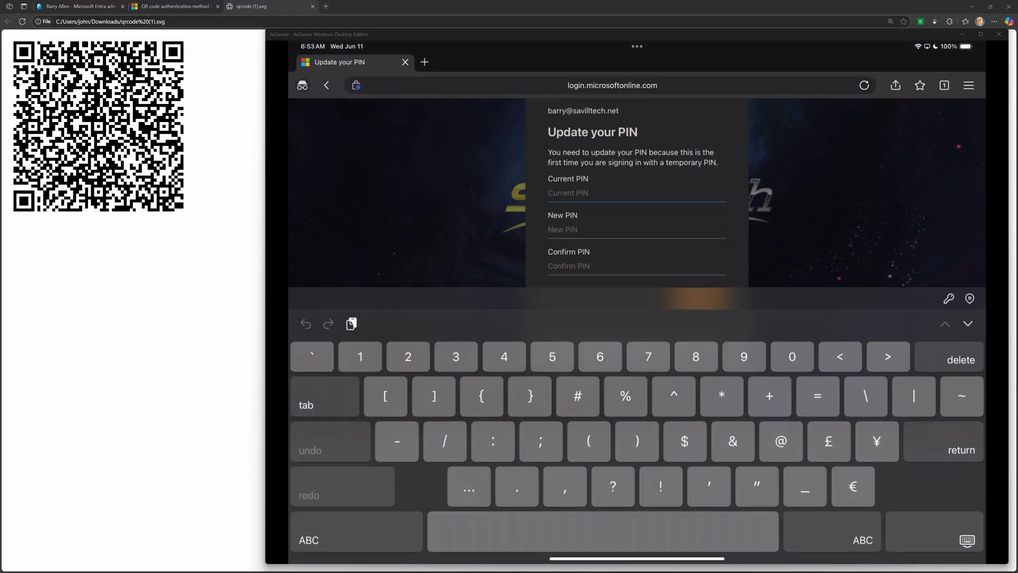
key(Tab)
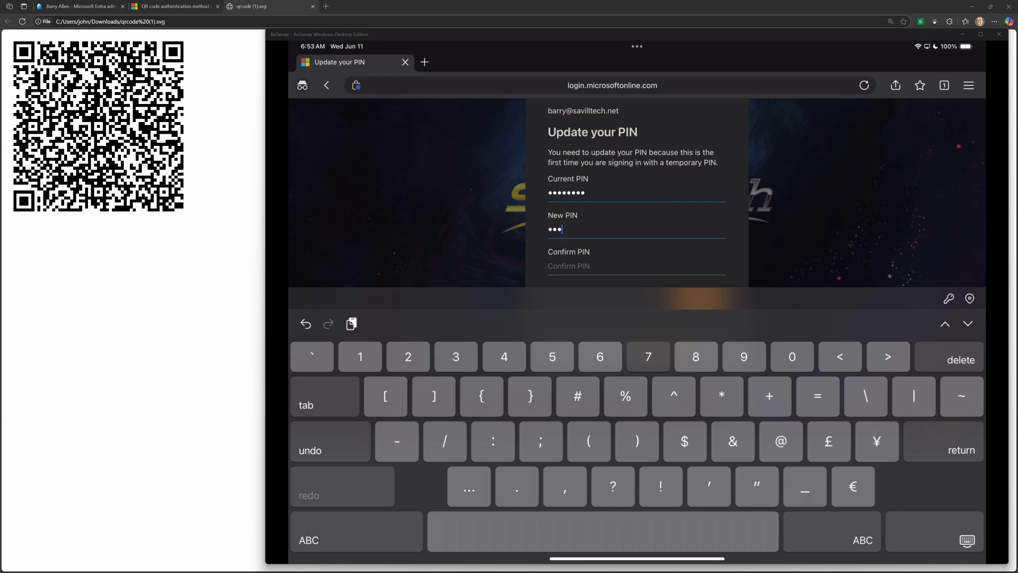
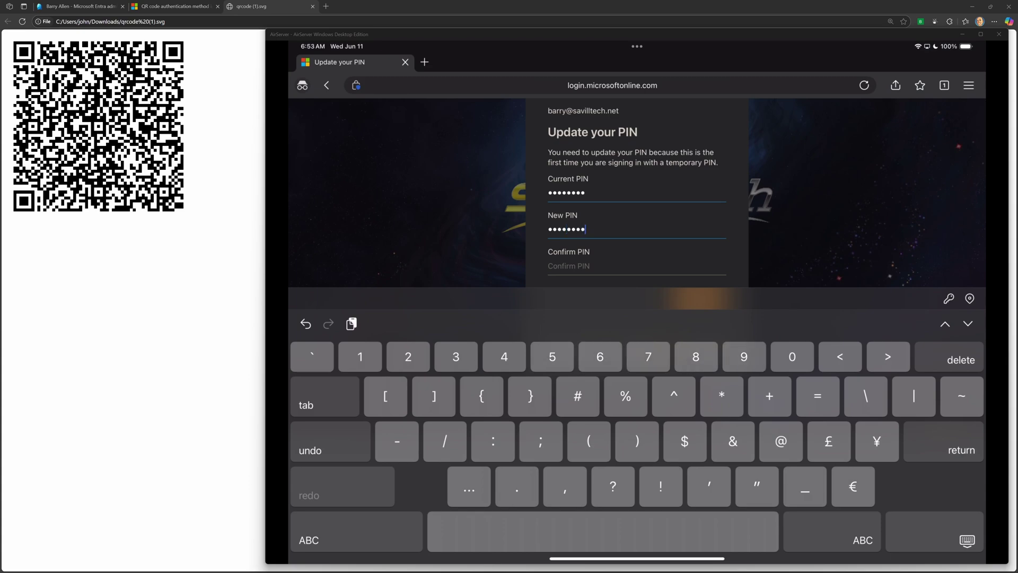
key(Tab)
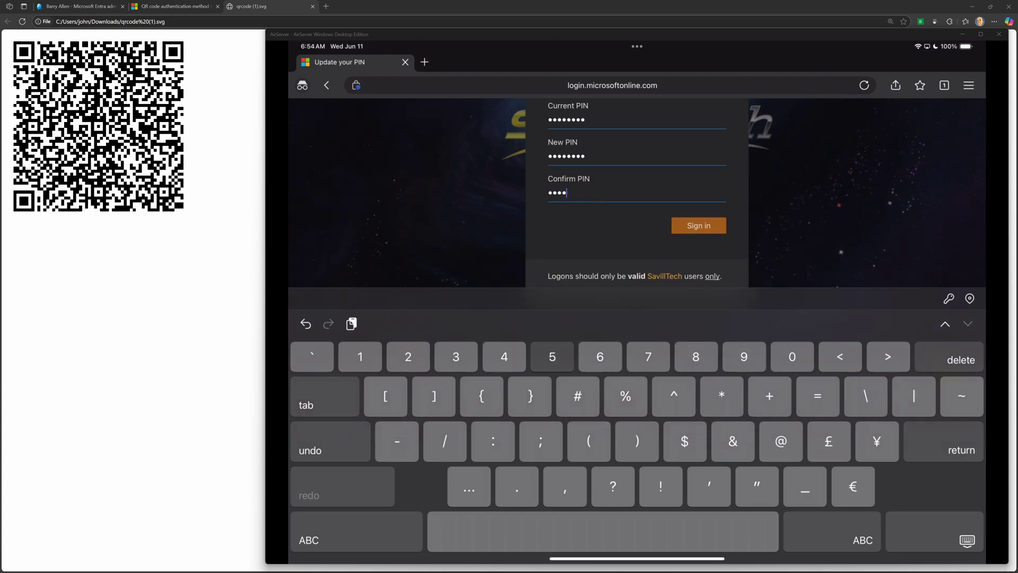
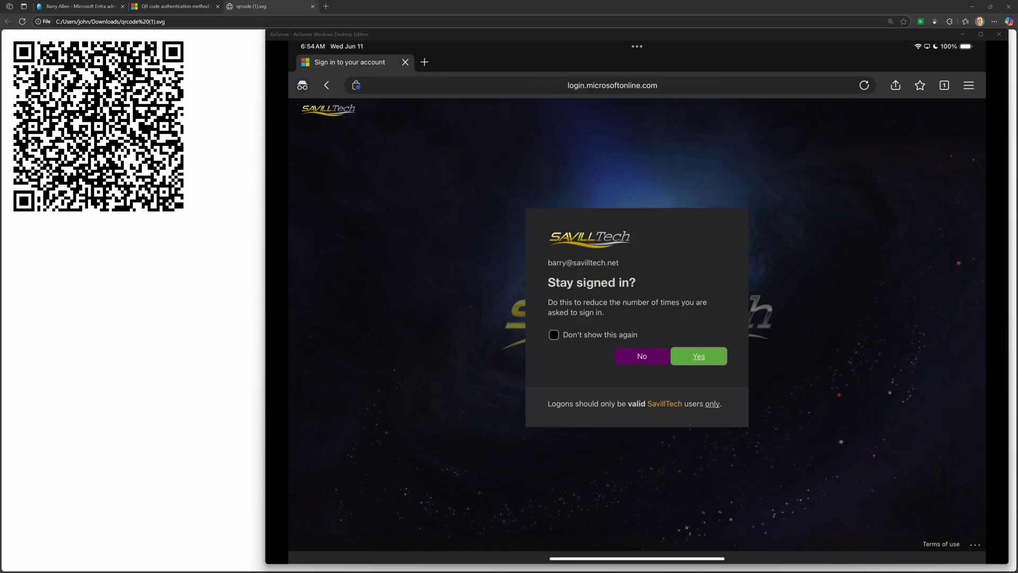
click(699, 356)
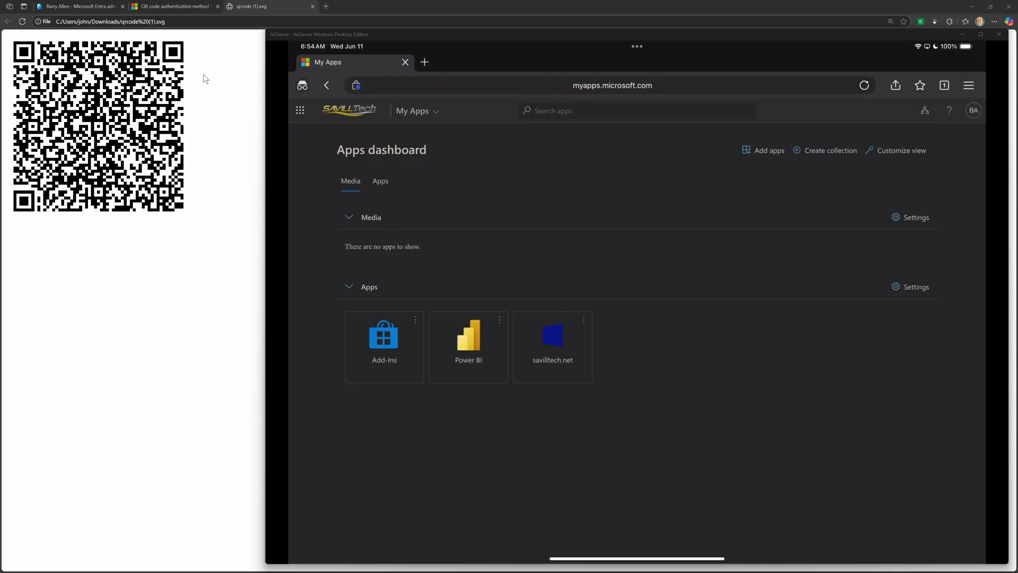
click(166, 8)
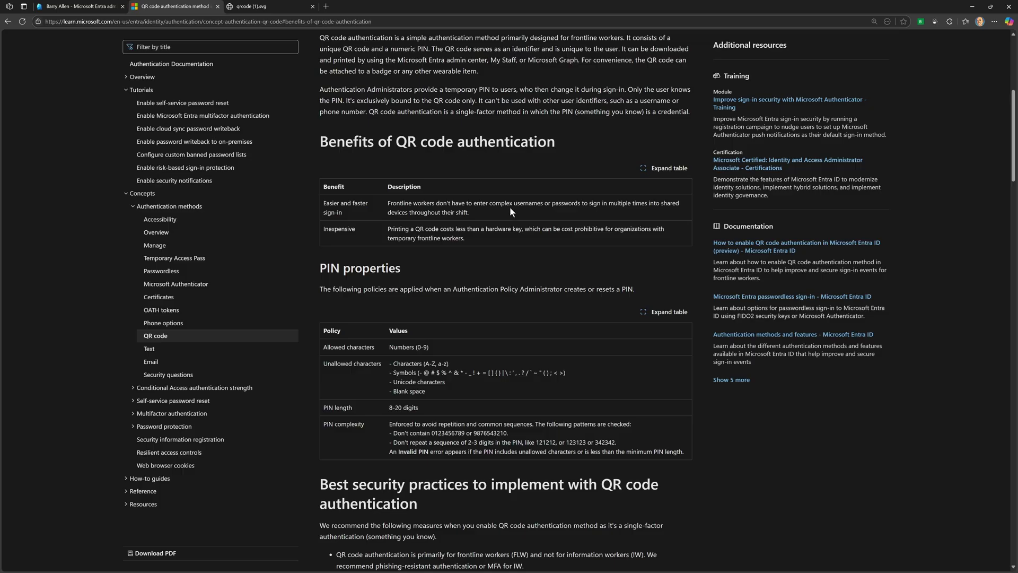
- Review the QR code authentication article, then return to the user's Entra authentication methods
scroll(510, 209, down, 10)
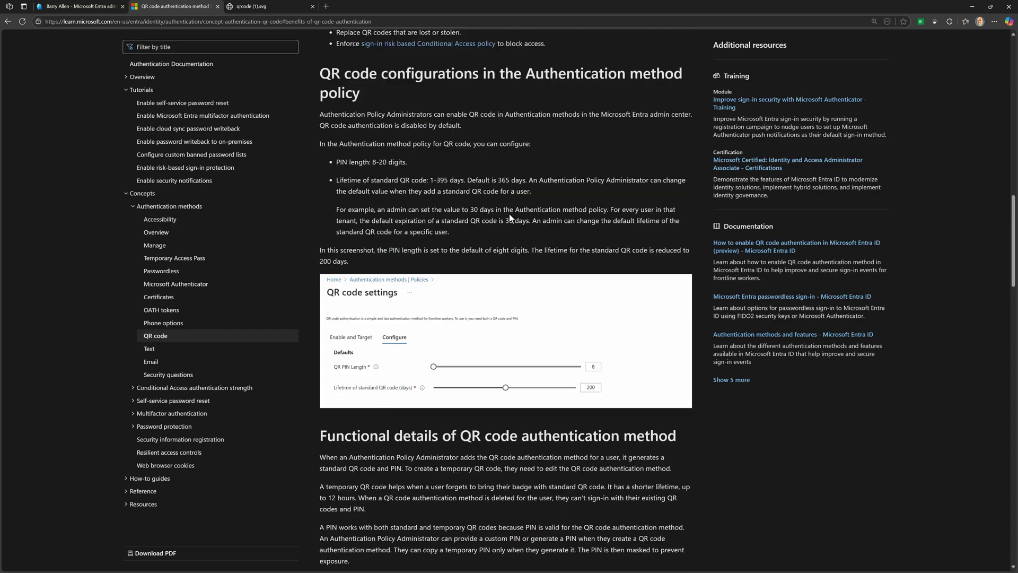
scroll(509, 214, down, 15)
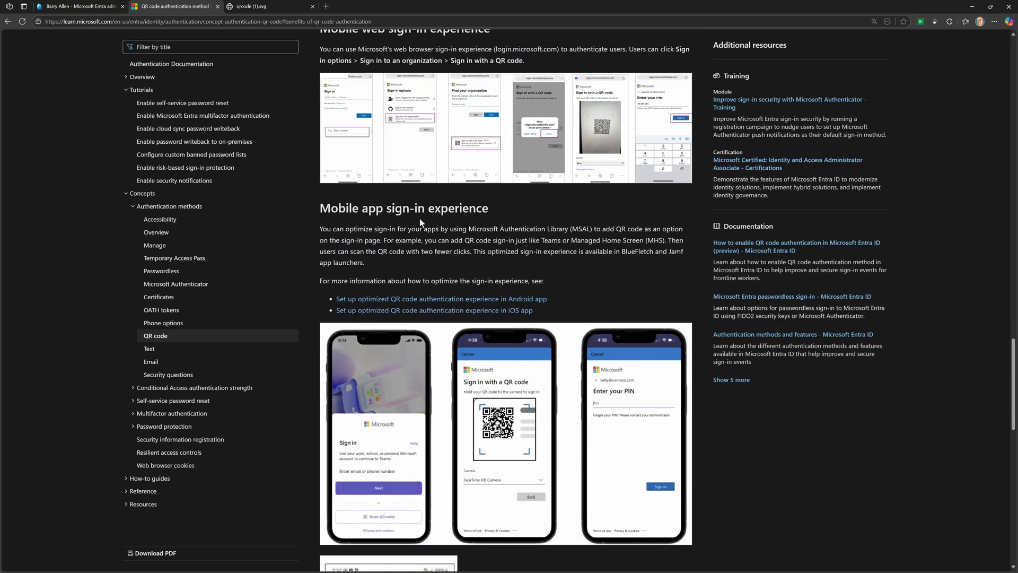
scroll(420, 222, down, 8)
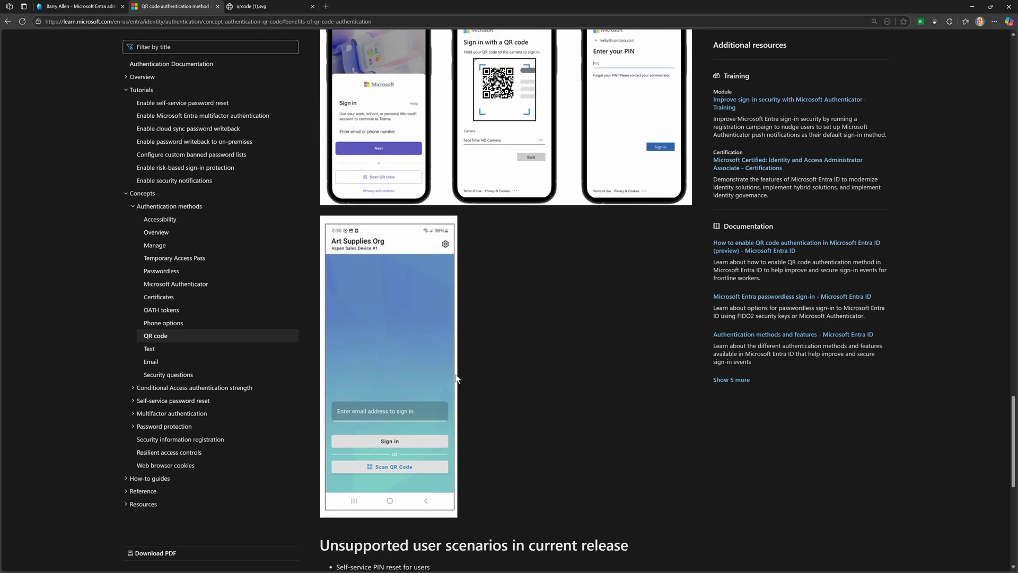
scroll(454, 380, up, 5)
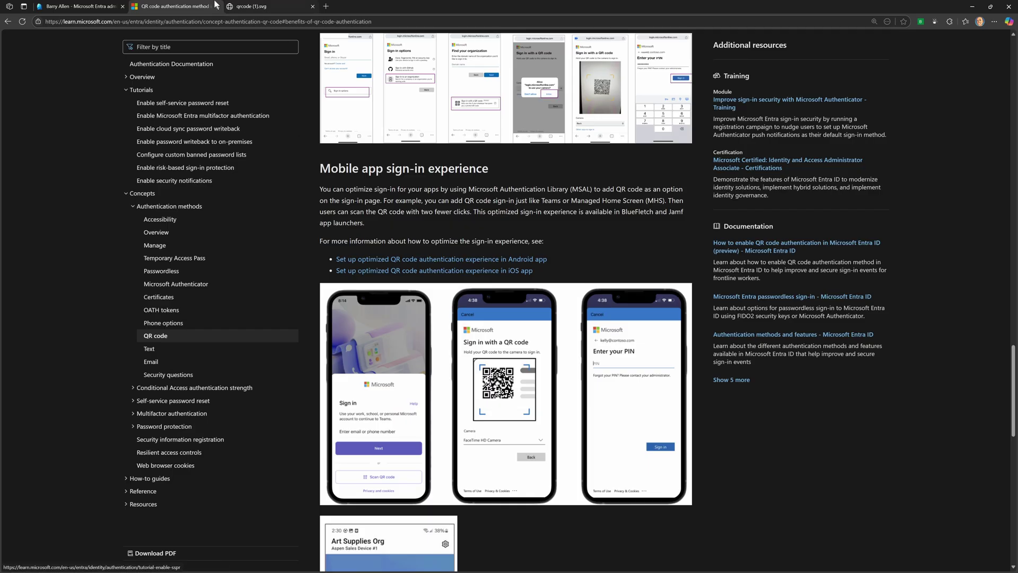
click(97, 8)
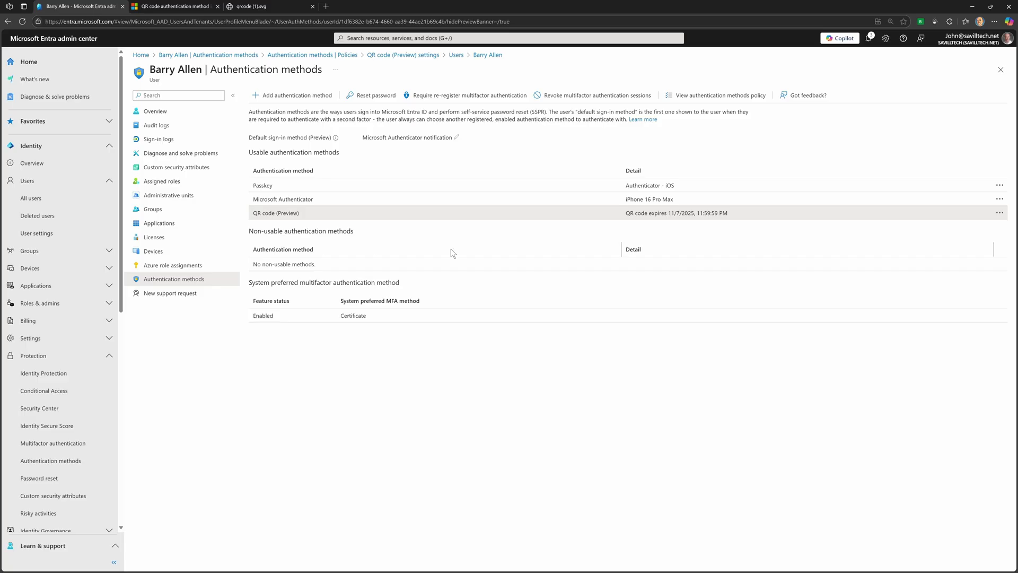
click(999, 213)
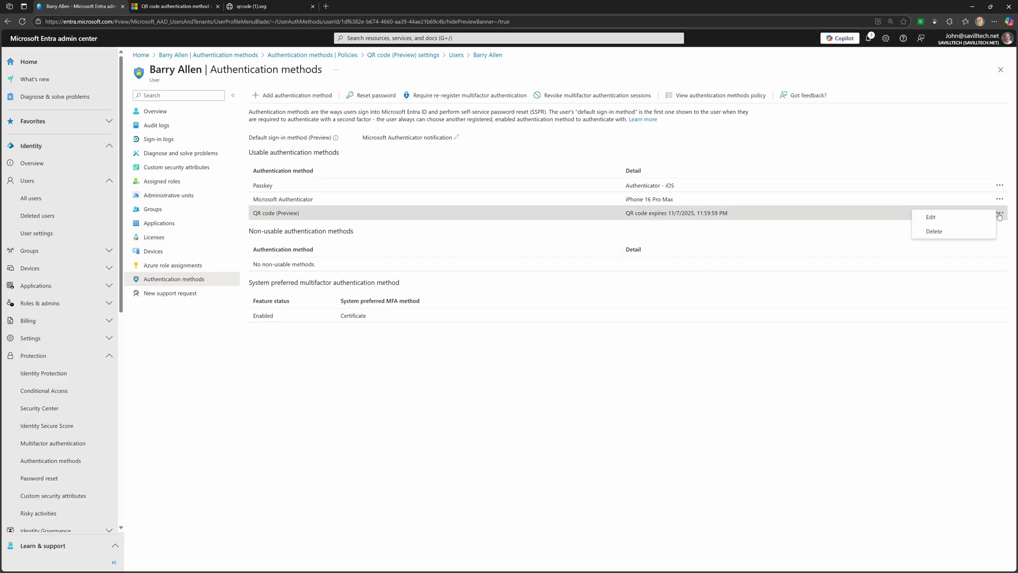
click(938, 219)
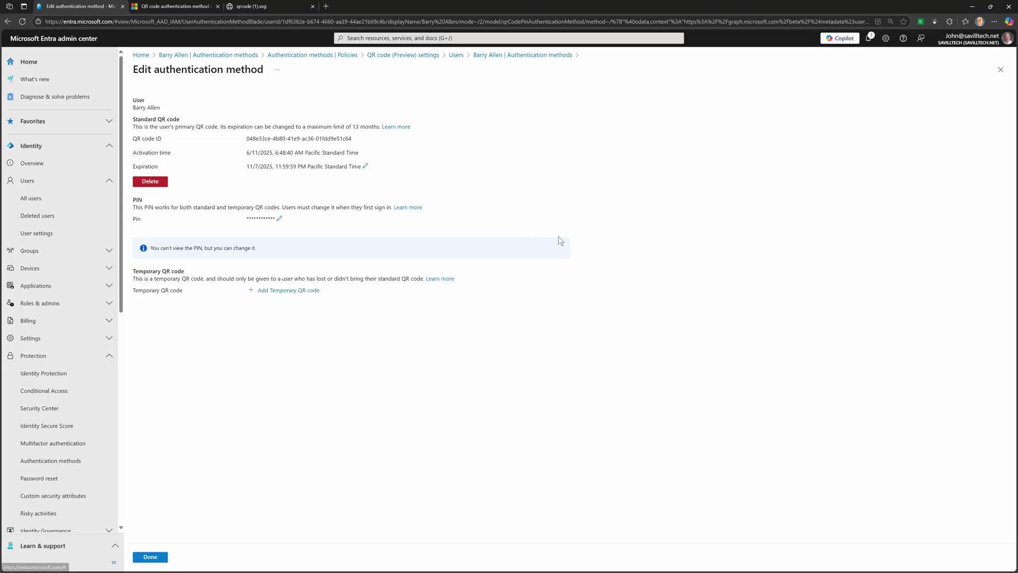
click(1000, 70)
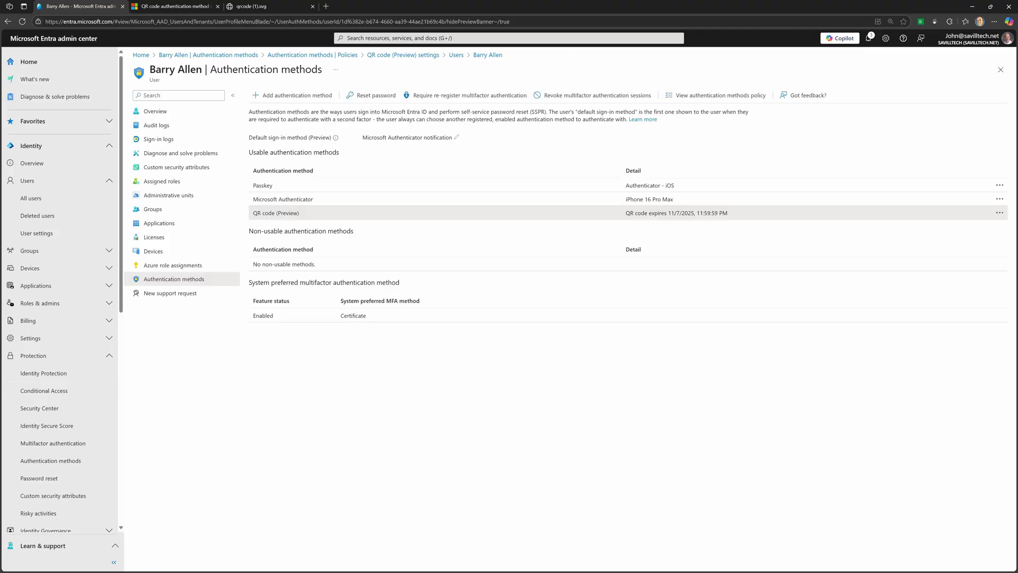